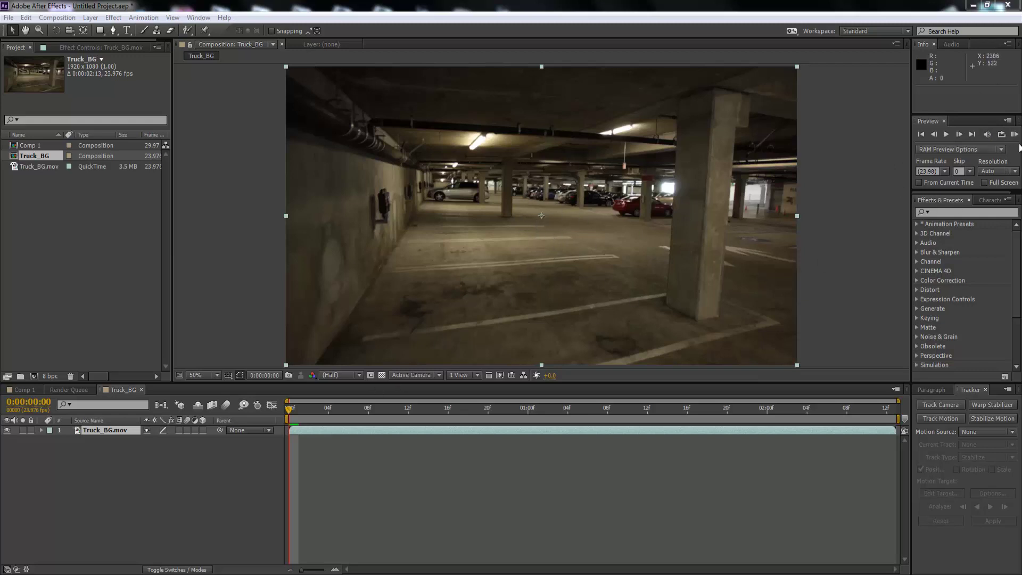
Step: Scrub to frame 20 and play a cached preview of the garage footage
{"action": "left_click", "coordinate": [823, 273]}
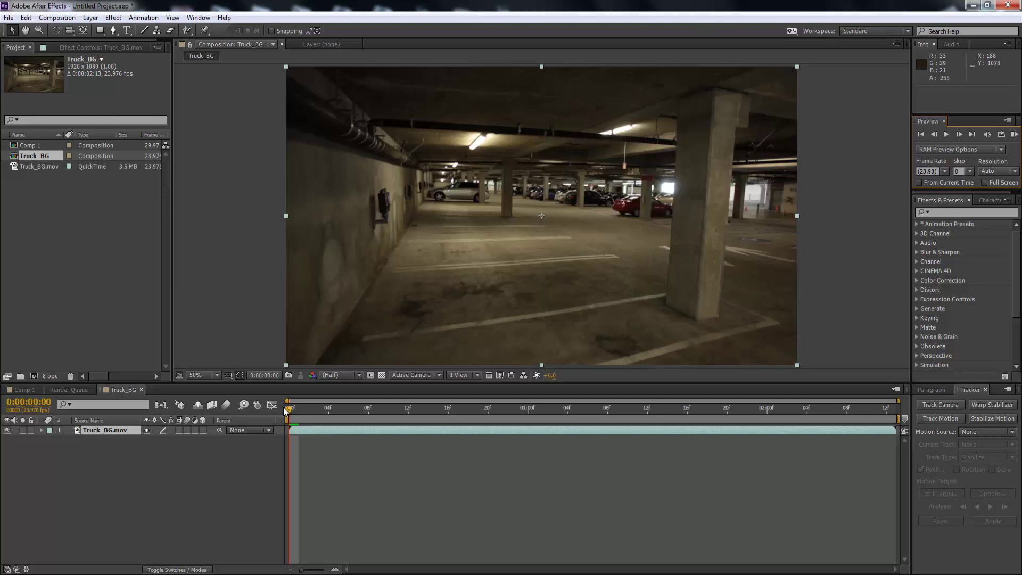
{"action": "mouse_move", "coordinate": [295, 413]}
{"action": "left_mouse_down"}
{"action": "mouse_move", "coordinate": [902, 423]}
{"action": "mouse_move", "coordinate": [289, 420]}
{"action": "left_mouse_up"}
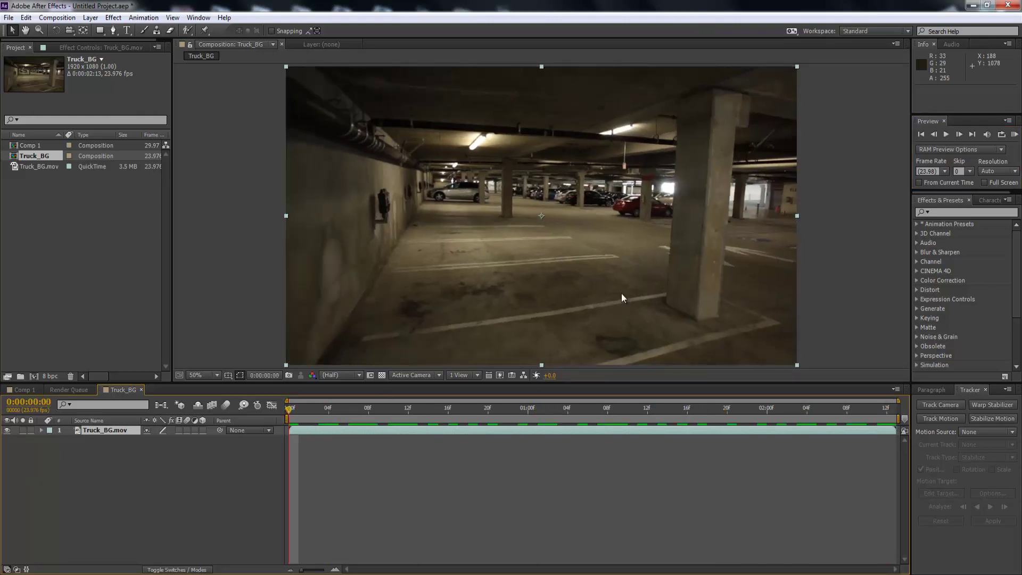
{"action": "left_click", "coordinate": [1015, 136]}
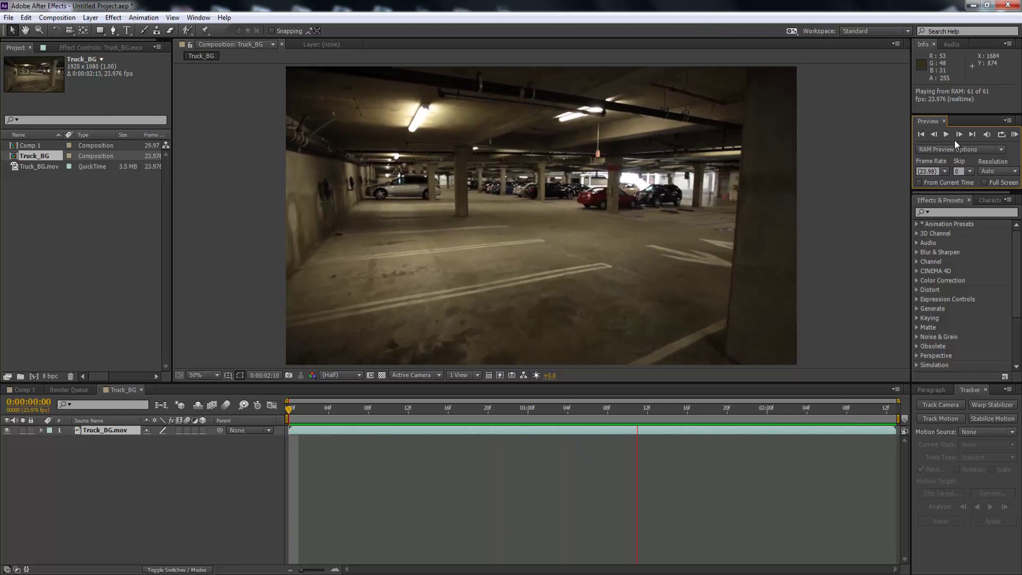
{"action": "left_click", "coordinate": [946, 134]}
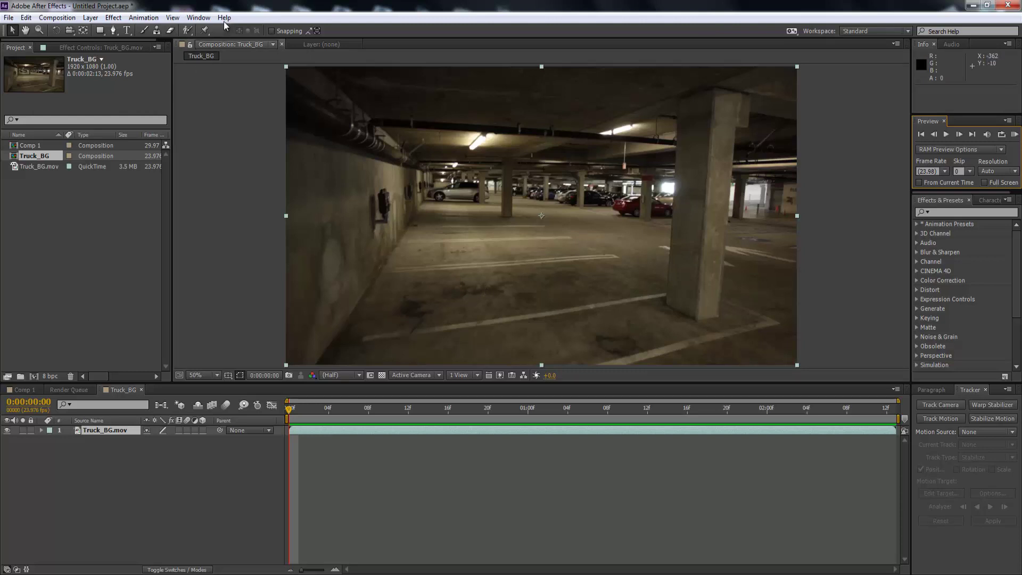
Step: Hide the Tracker panel and search Effects & Presets for 'tracker'
{"action": "left_click", "coordinate": [203, 20]}
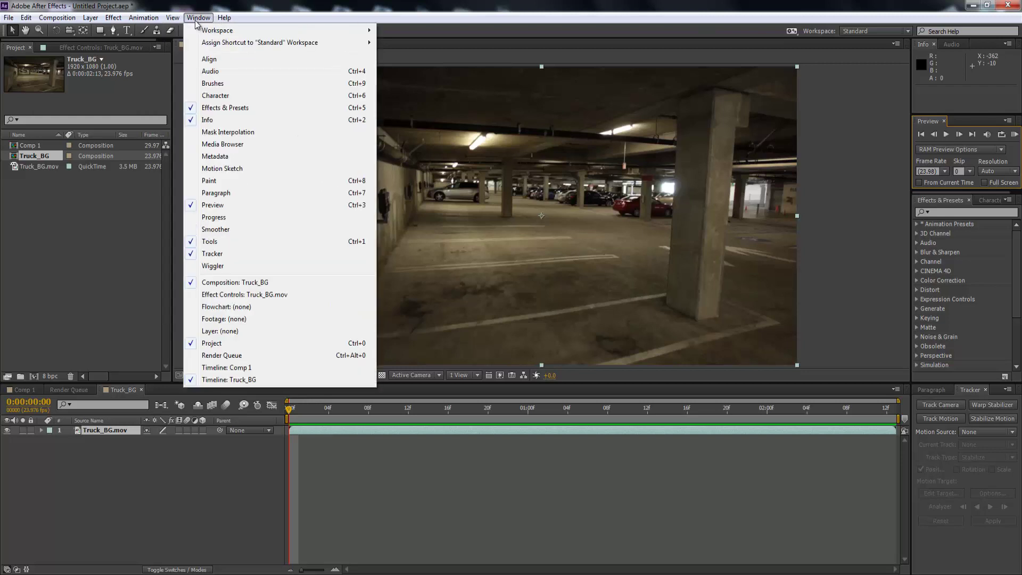
{"action": "left_click", "coordinate": [209, 260]}
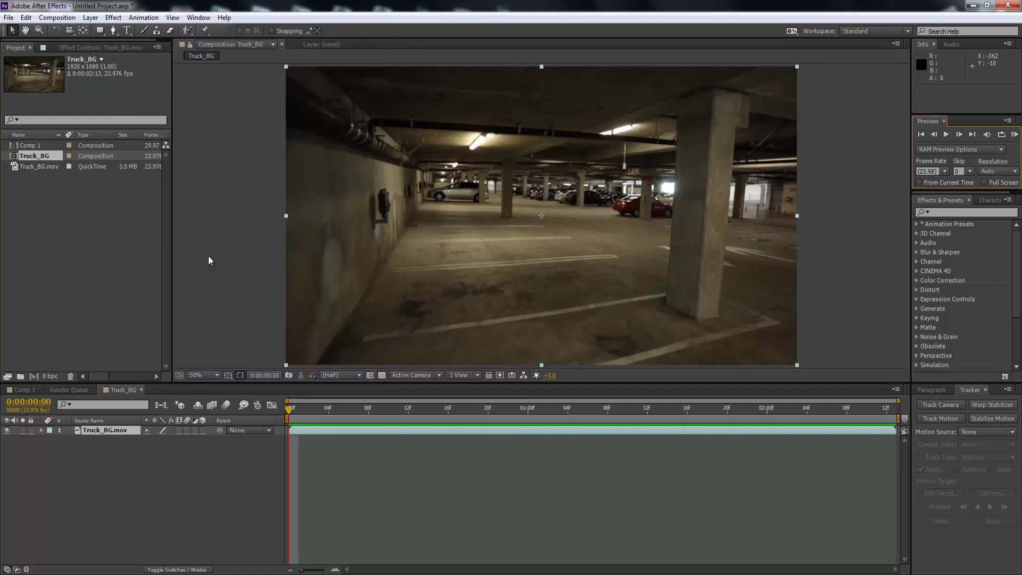
{"action": "left_click", "coordinate": [984, 202]}
{"action": "left_click", "coordinate": [938, 200]}
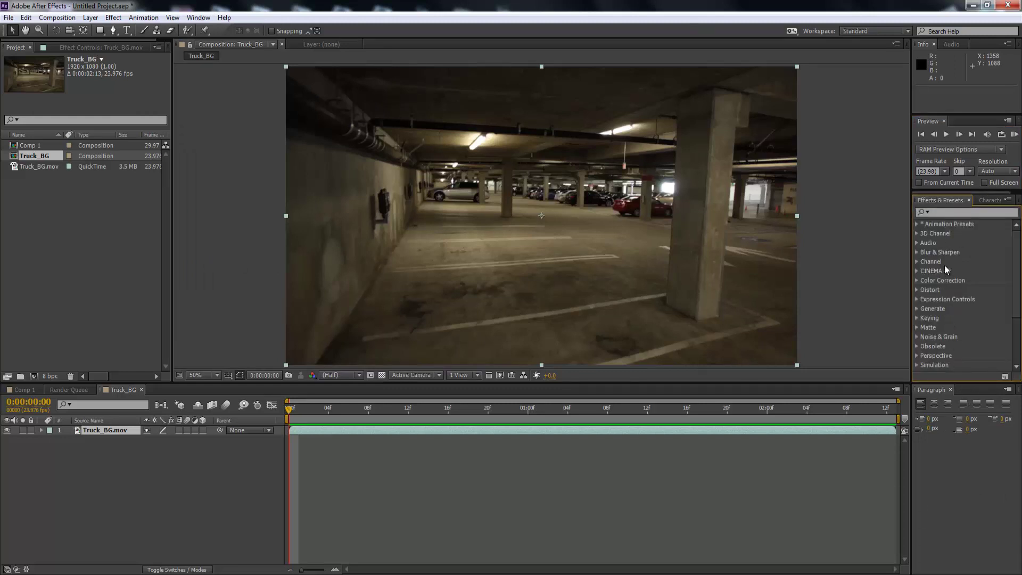
{"action": "left_click", "coordinate": [938, 211]}
{"action": "type", "text": "tra"}
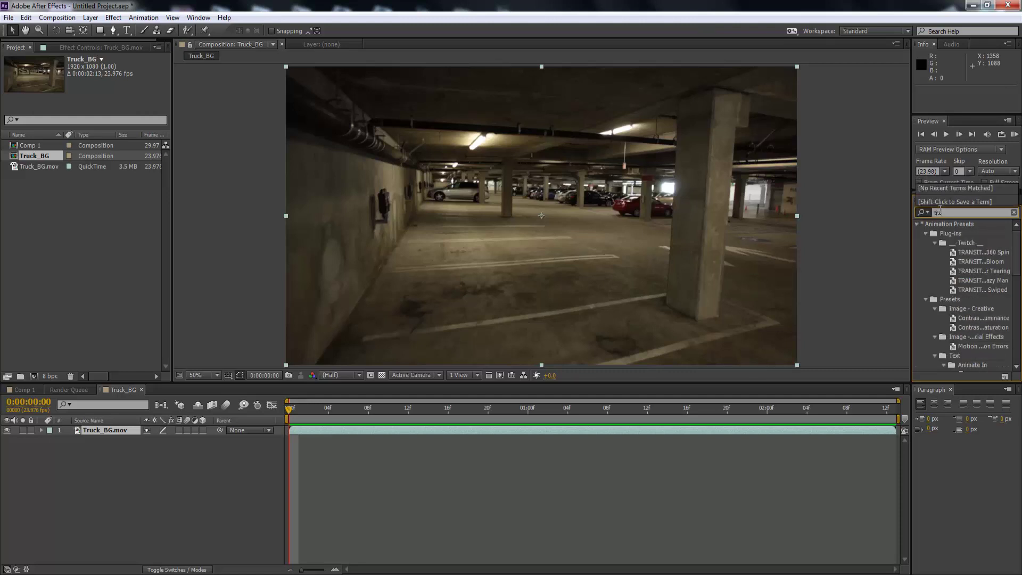
{"action": "type", "text": "cker"}
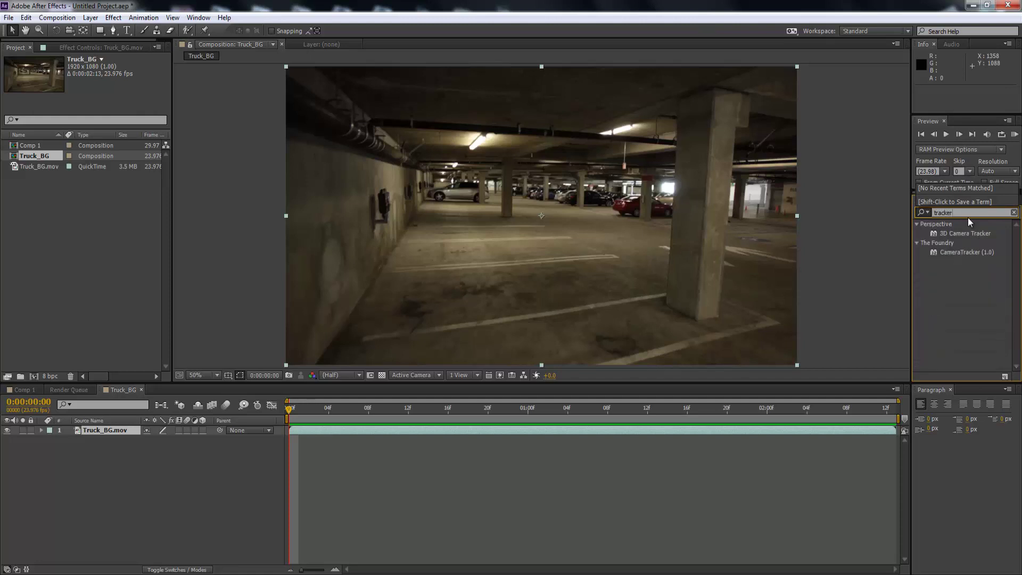
Step: Apply 3D Camera Tracker to Truck_BG.mov, closing the CINEMA 4D and Chrome windows while it solves
{"action": "left_click_drag", "start_coordinate": [964, 235], "coordinate": [658, 313]}
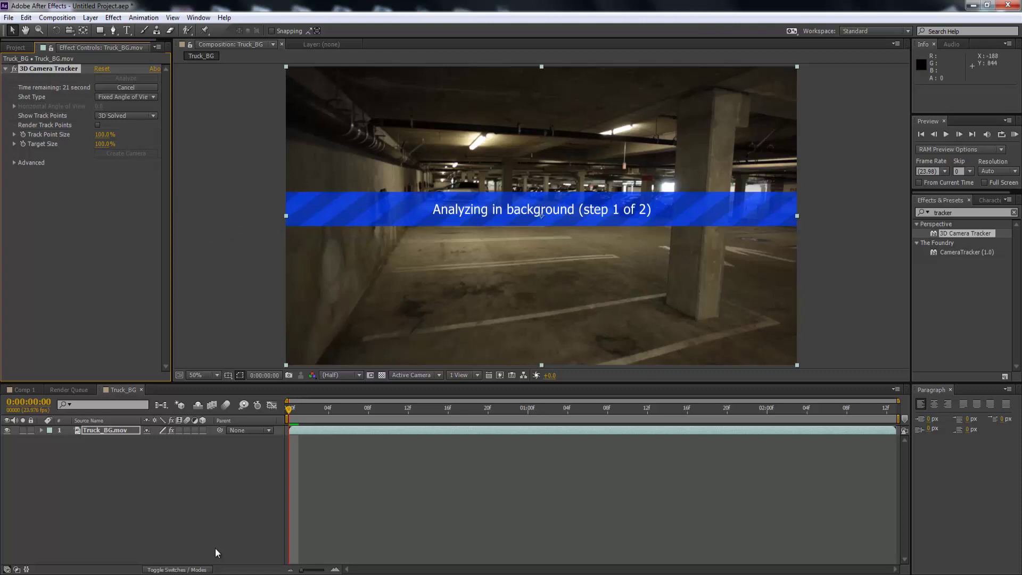
{"action": "right_click", "coordinate": [212, 573]}
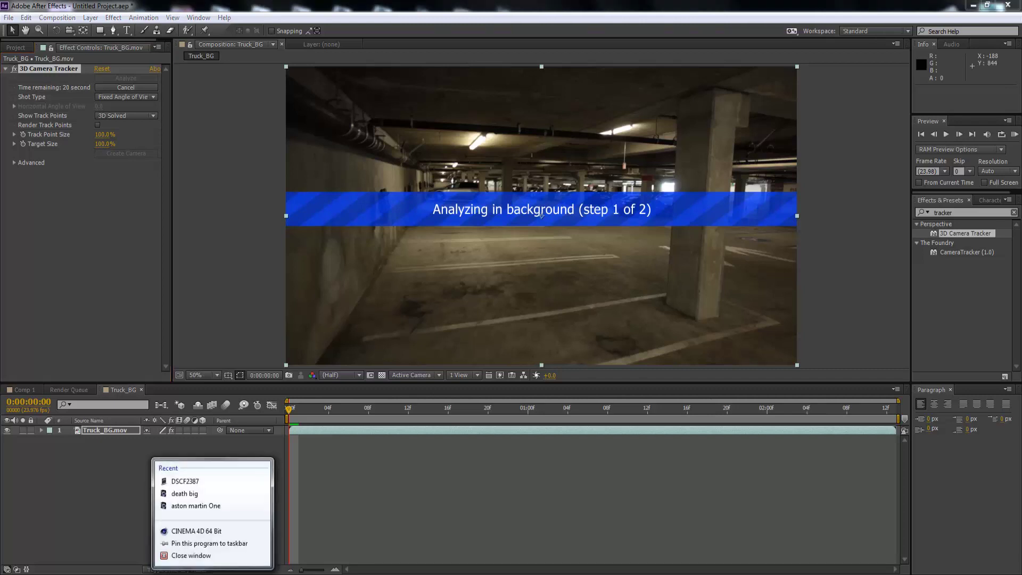
{"action": "left_click", "coordinate": [216, 561]}
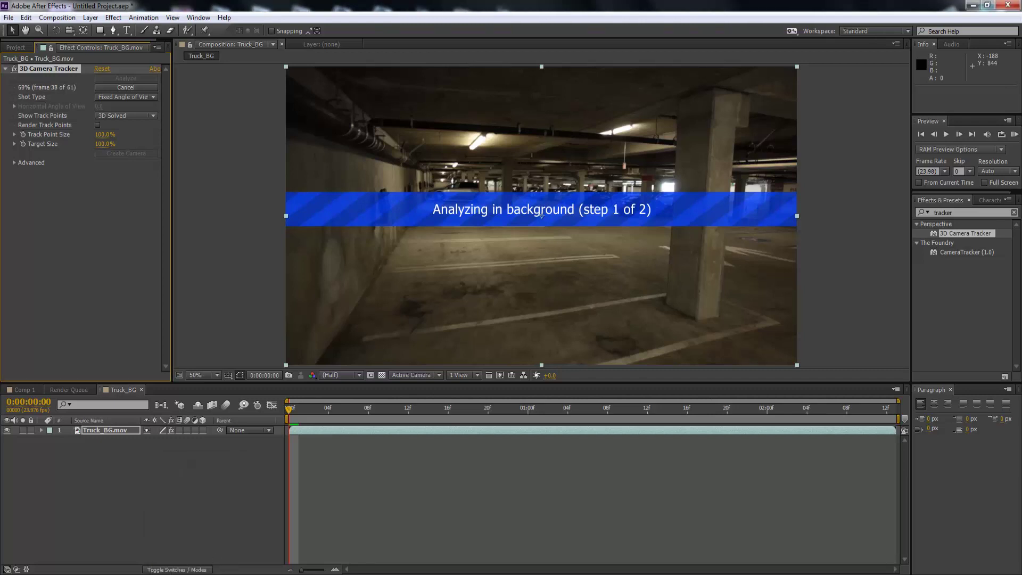
{"action": "right_click", "coordinate": [154, 572]}
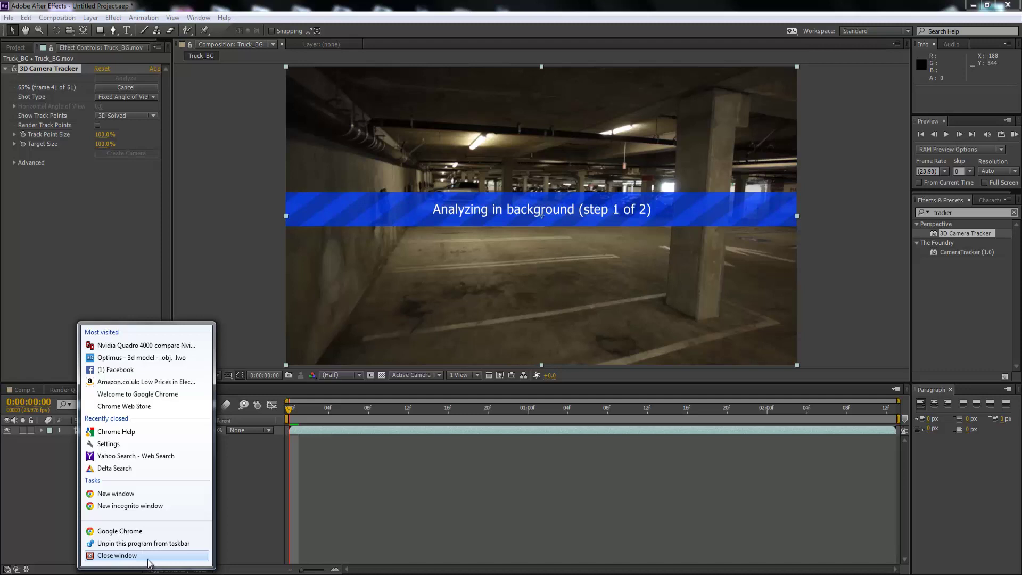
{"action": "left_click", "coordinate": [149, 557]}
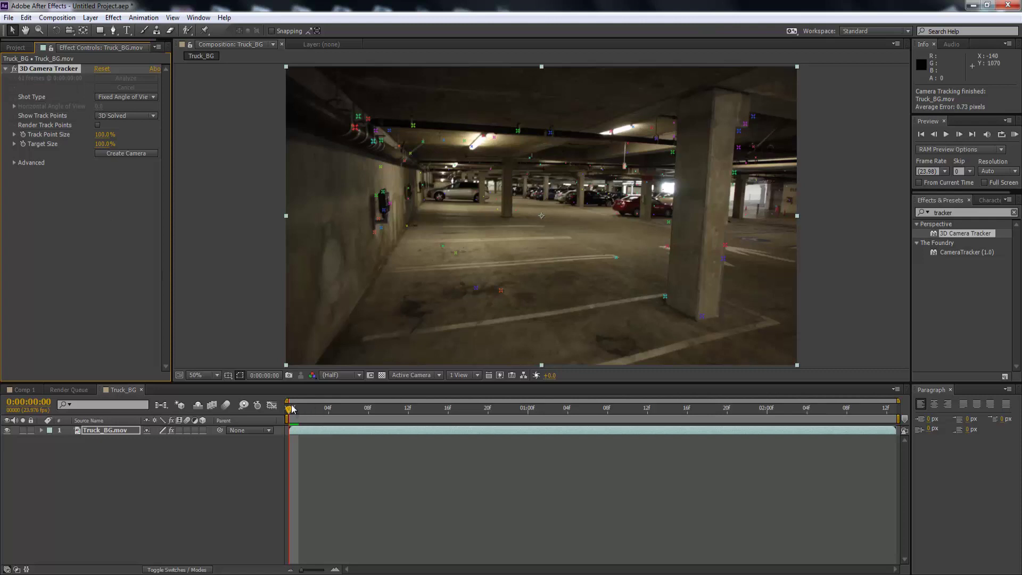
Step: At a later frame, target three floor track points and create a text layer and camera there
{"action": "left_click_drag", "start_coordinate": [292, 408], "coordinate": [512, 416]}
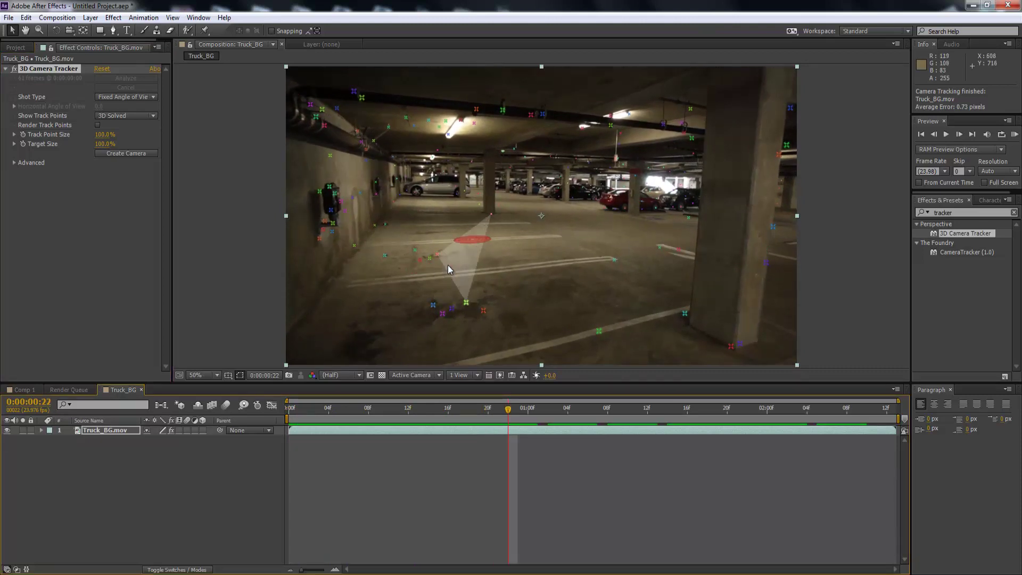
{"action": "left_click", "coordinate": [448, 265]}
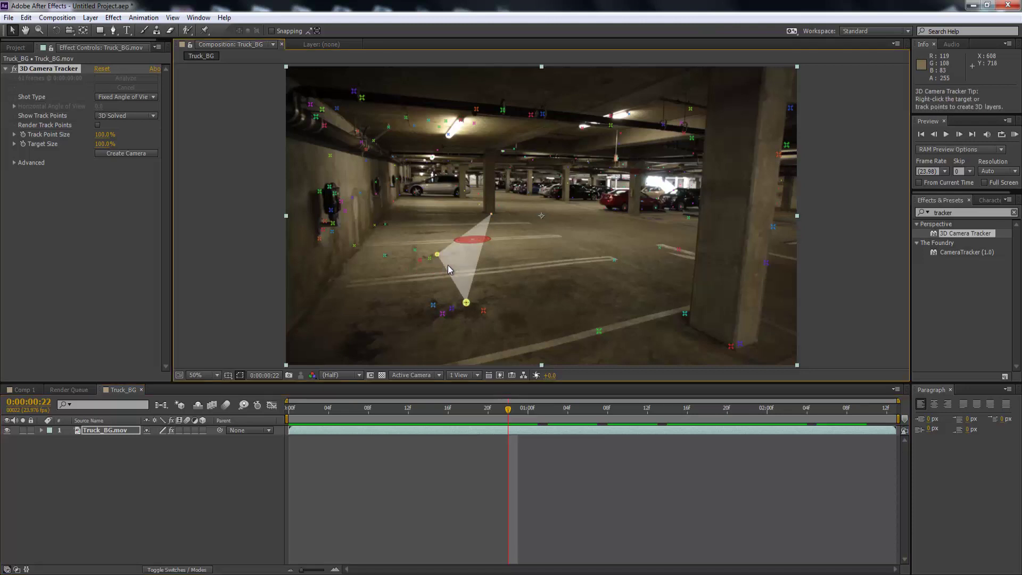
{"action": "right_click", "coordinate": [448, 269]}
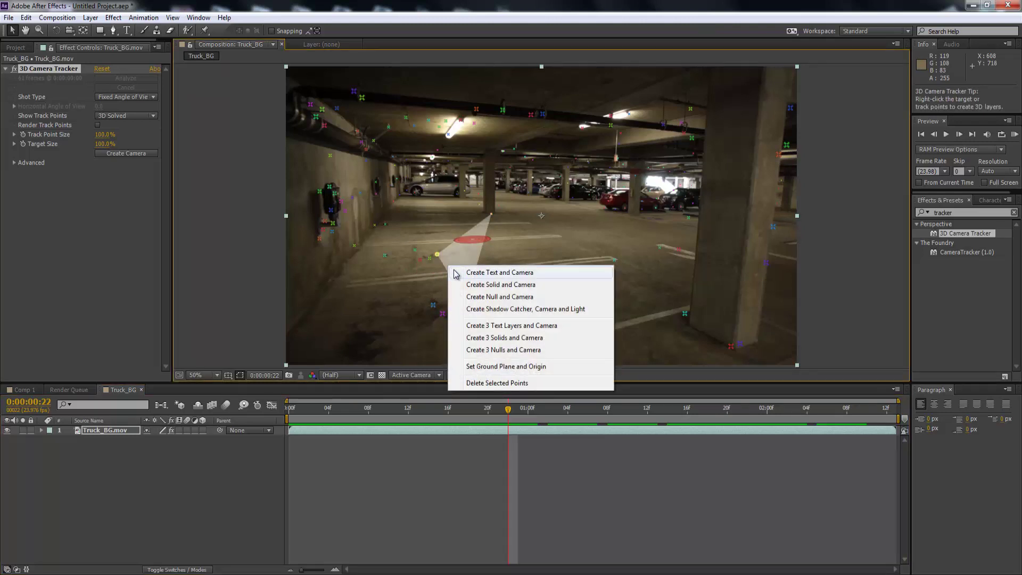
{"action": "left_click", "coordinate": [456, 274]}
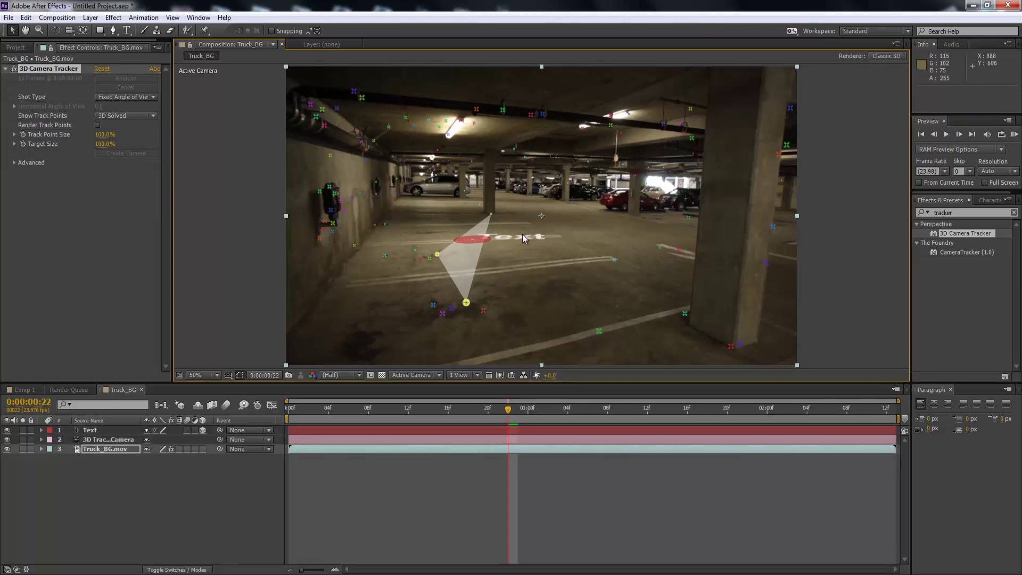
{"action": "left_click", "coordinate": [354, 337]}
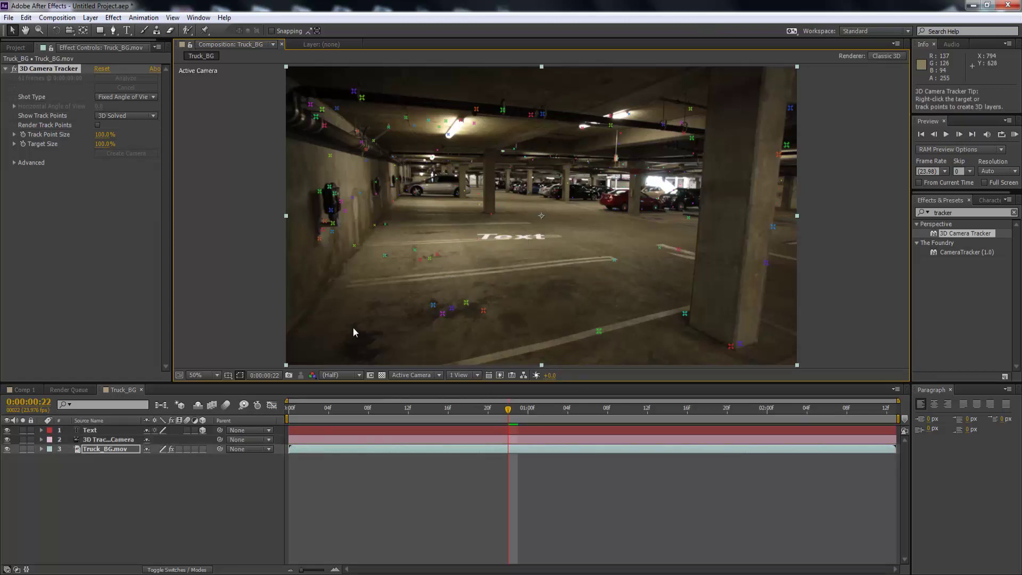
Step: Retype the floor text as 'TRACKER' and rotate it upright to about 0.1°, 6.1°, 0.6°
{"action": "double_click", "coordinate": [88, 431]}
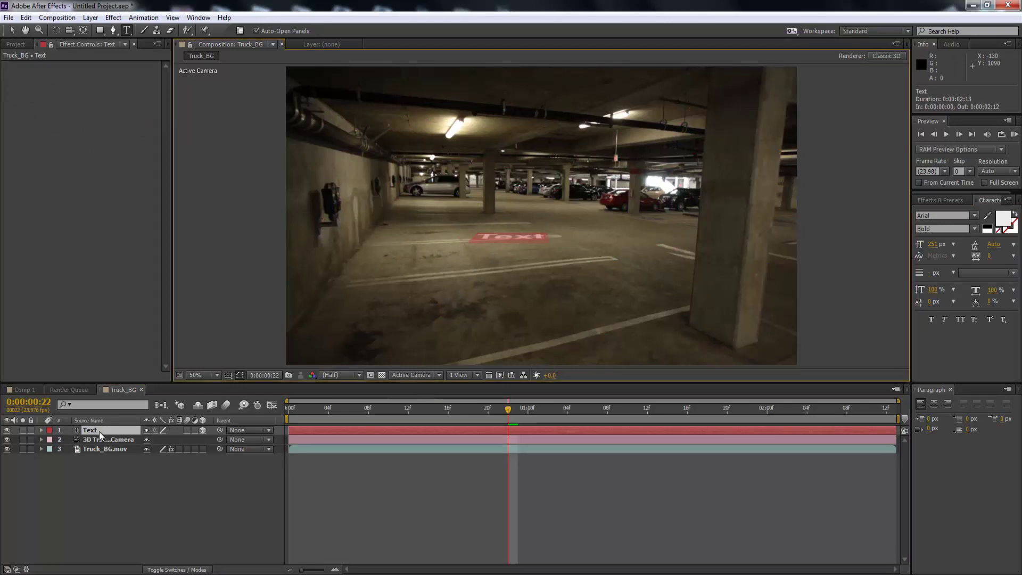
{"action": "left_click_drag", "start_coordinate": [544, 236], "coordinate": [473, 226]}
{"action": "type", "text": "TR"}
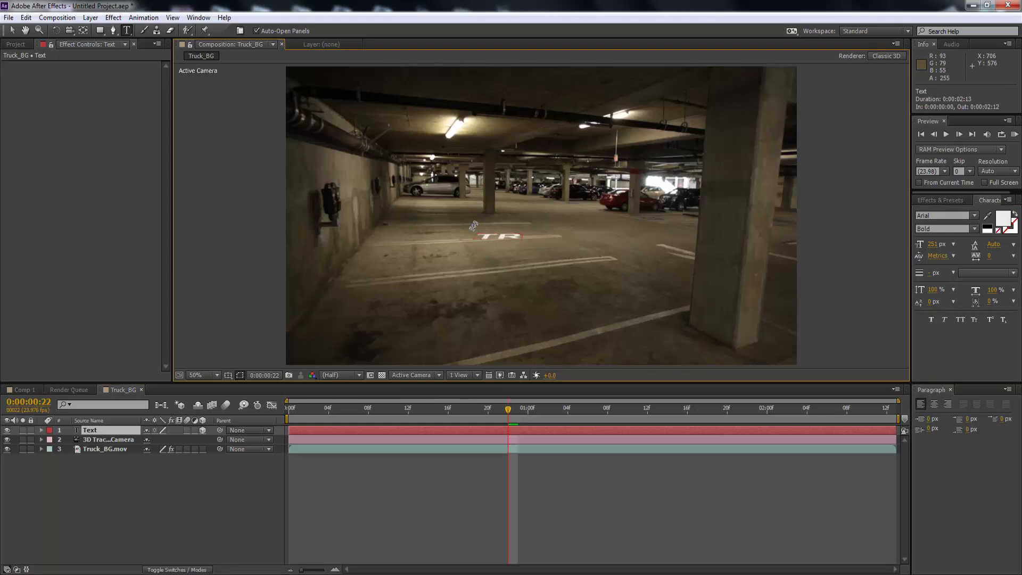
{"action": "type", "text": "ACKER"}
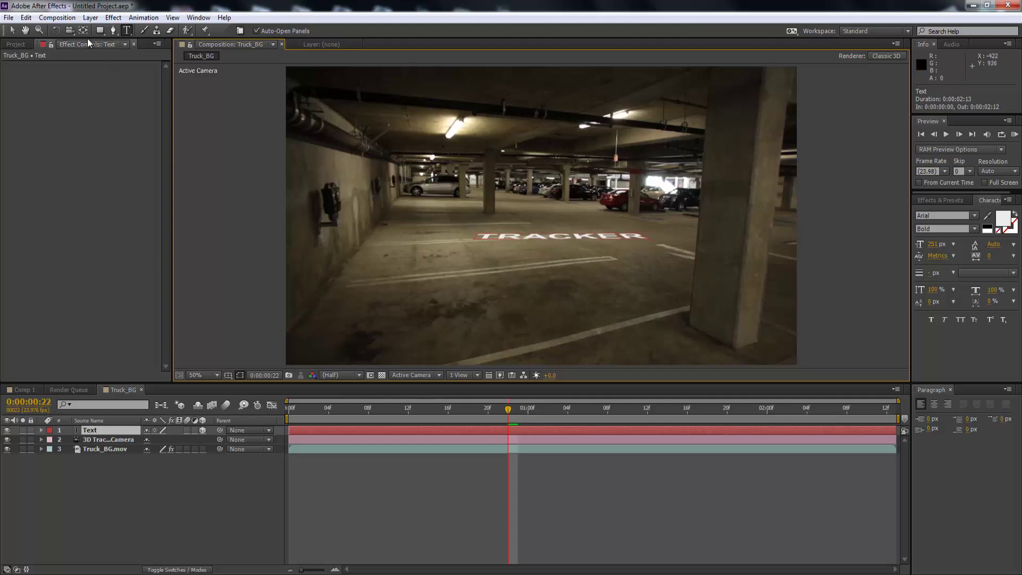
{"action": "left_click", "coordinate": [57, 32]}
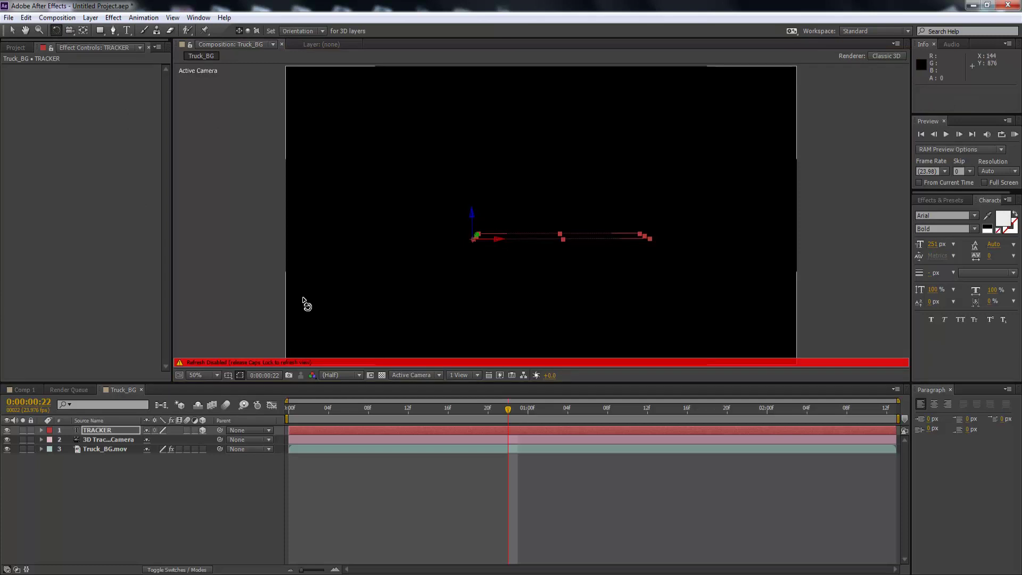
{"action": "key", "text": "Caps_Lock"}
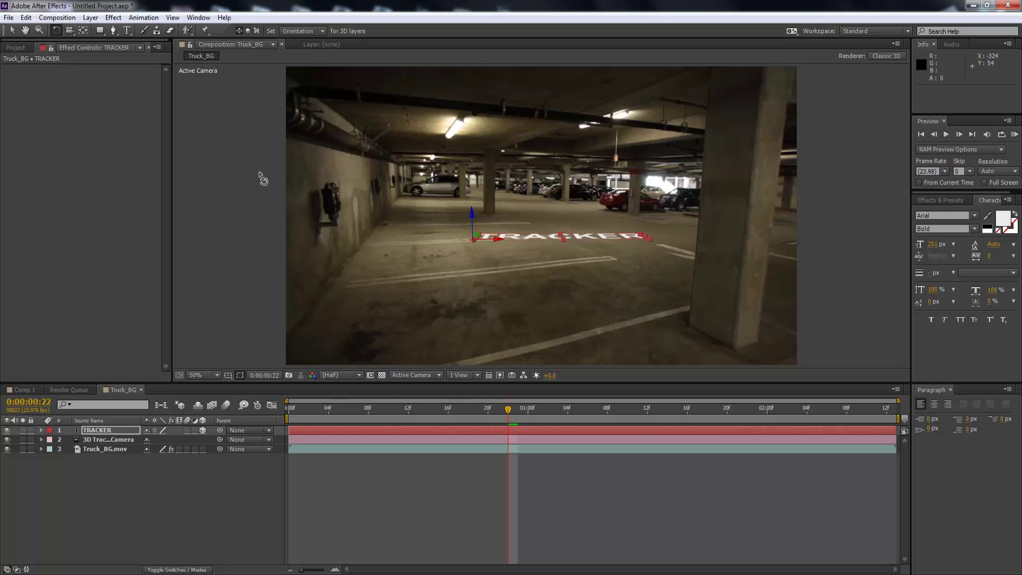
{"action": "left_click_drag", "start_coordinate": [534, 236], "coordinate": [534, 263]}
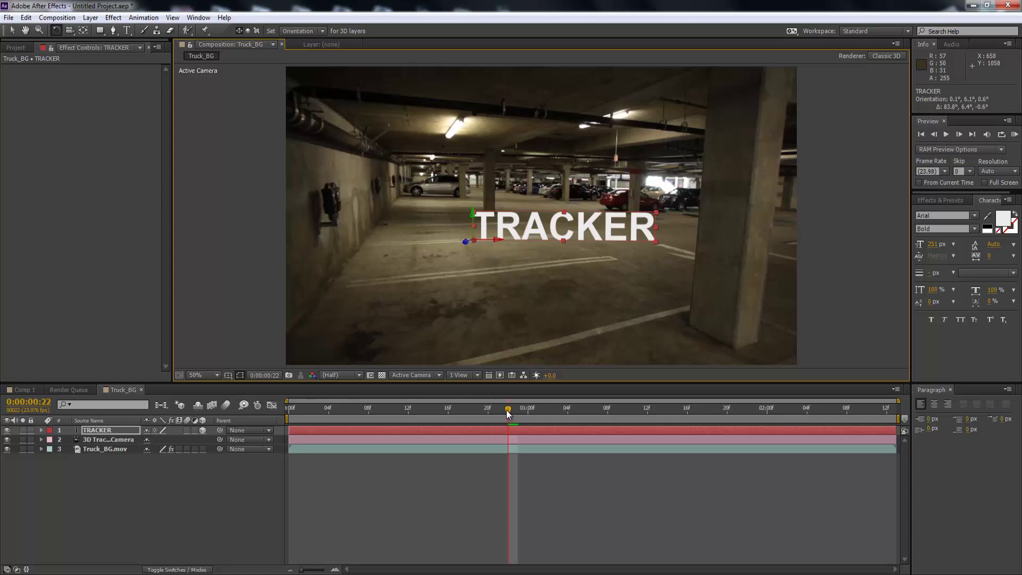
Step: Rotate the TRACKER text to 8.2°, 322.8°, 3.8° and scrub to confirm it stays on the floor
{"action": "left_click_drag", "start_coordinate": [507, 414], "coordinate": [289, 411]}
{"action": "mouse_move", "coordinate": [646, 239]}
{"action": "left_mouse_down"}
{"action": "mouse_move", "coordinate": [654, 233]}
{"action": "mouse_move", "coordinate": [655, 242]}
{"action": "left_mouse_up"}
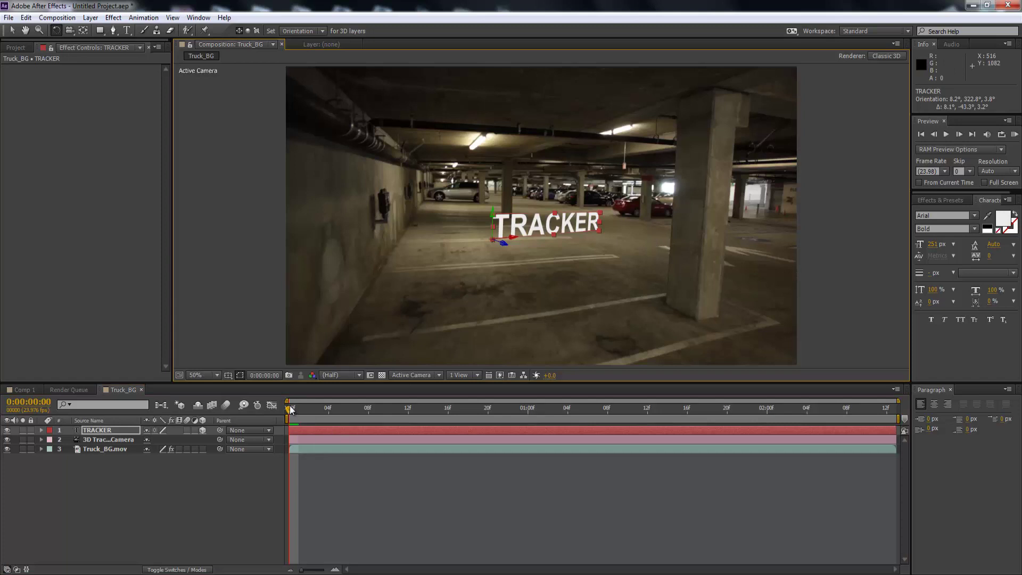
{"action": "left_click_drag", "start_coordinate": [293, 408], "coordinate": [391, 400]}
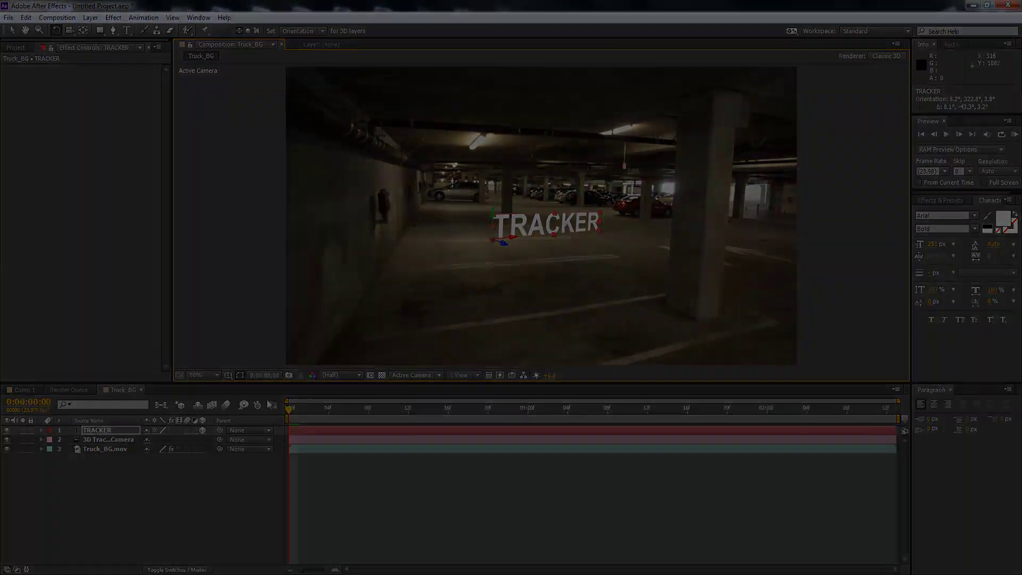